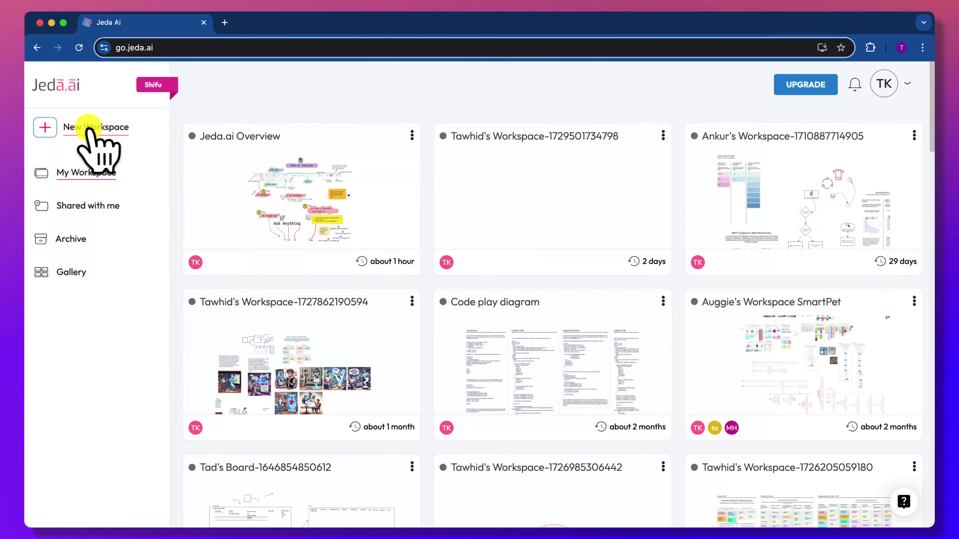
- Start a new workspace, upload Sample_Sales_data.csv to its canvas, and preview its columns
left_click(89, 127)
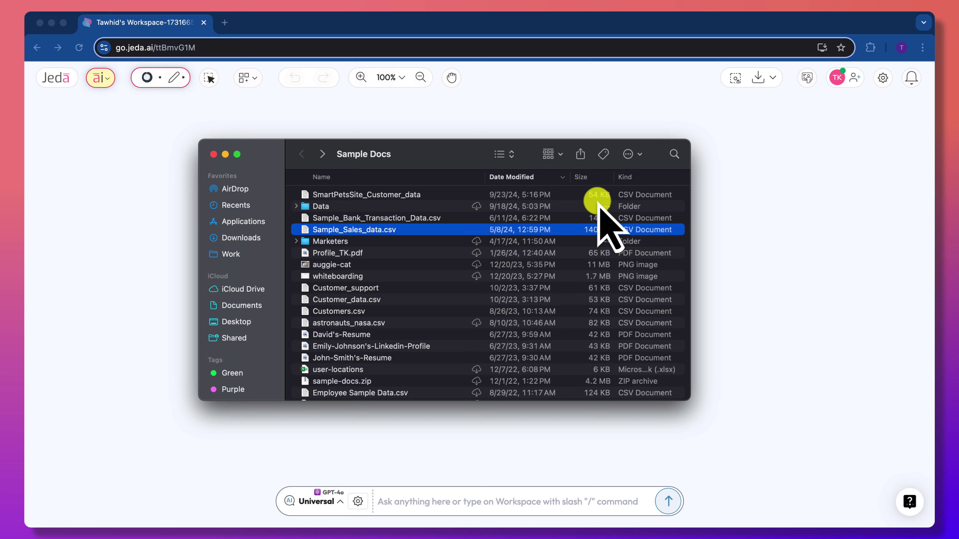
double_click(327, 231)
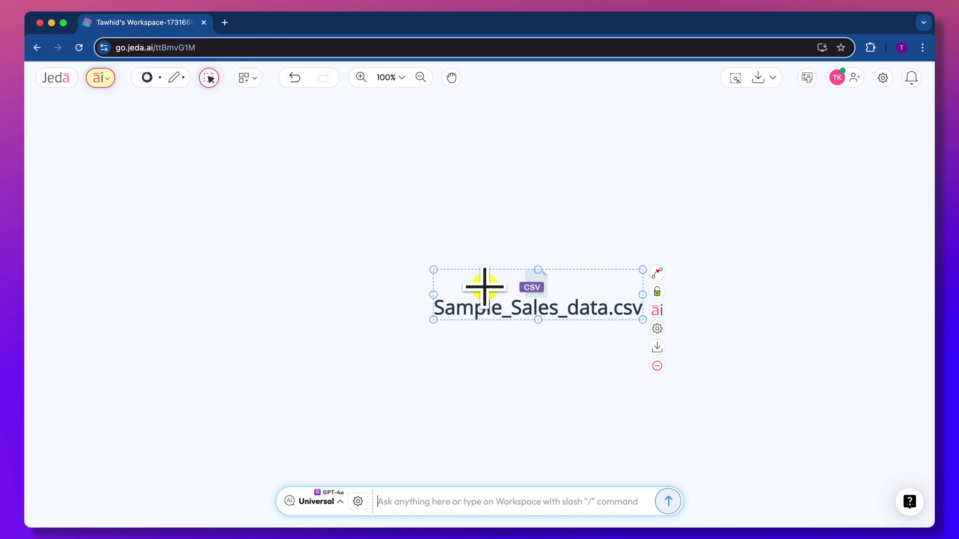
double_click(544, 283)
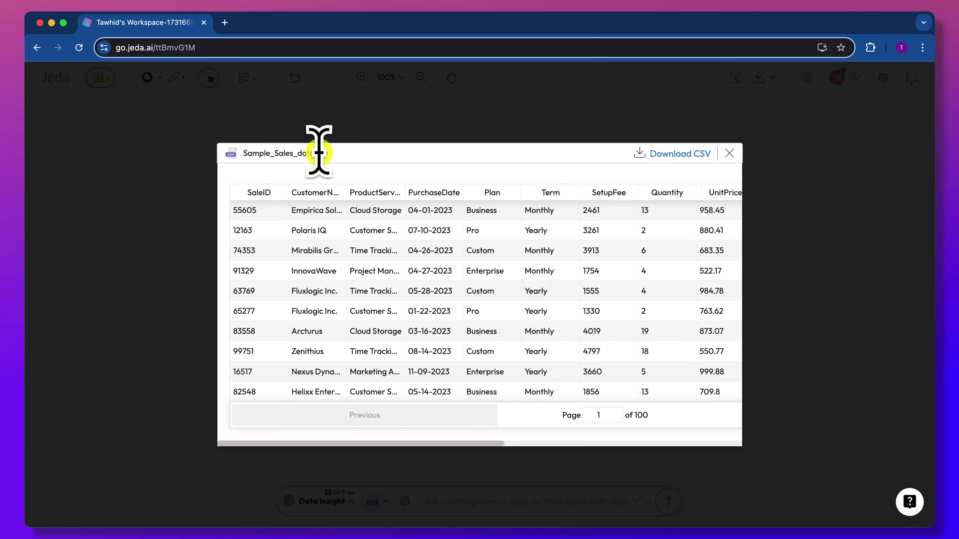
scroll(363, 228, "right", 5)
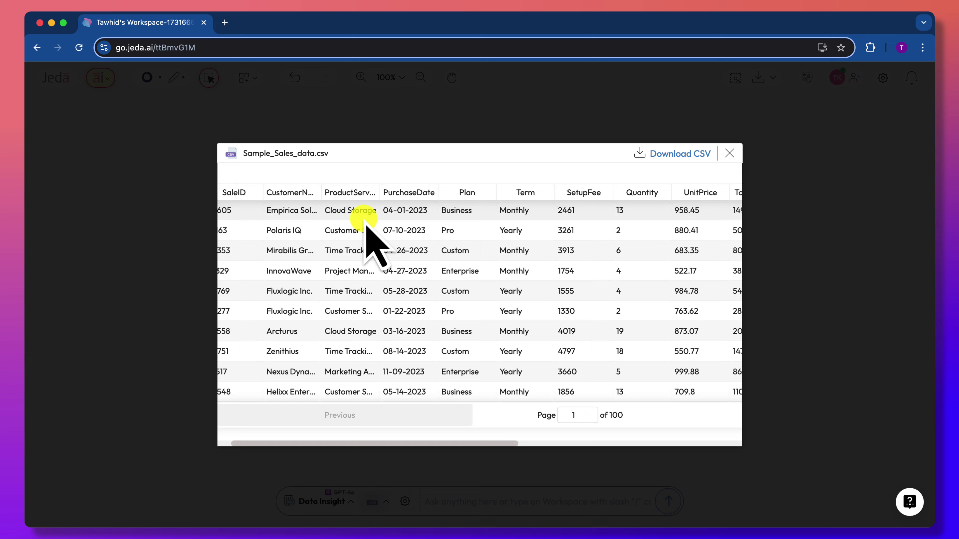
scroll(365, 221, "right", 4)
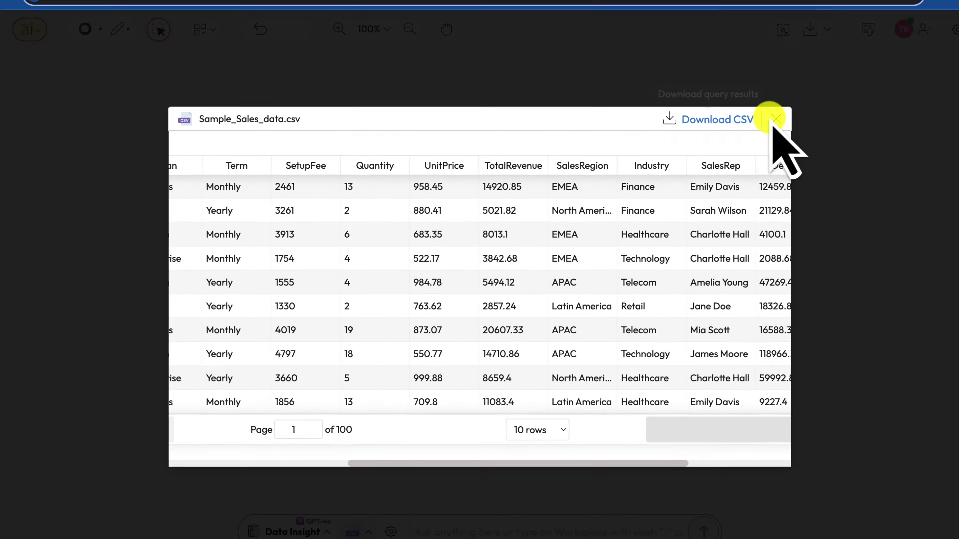
- Close the CSV preview and ask the AI for 'total revenue by region'
left_click(878, 43)
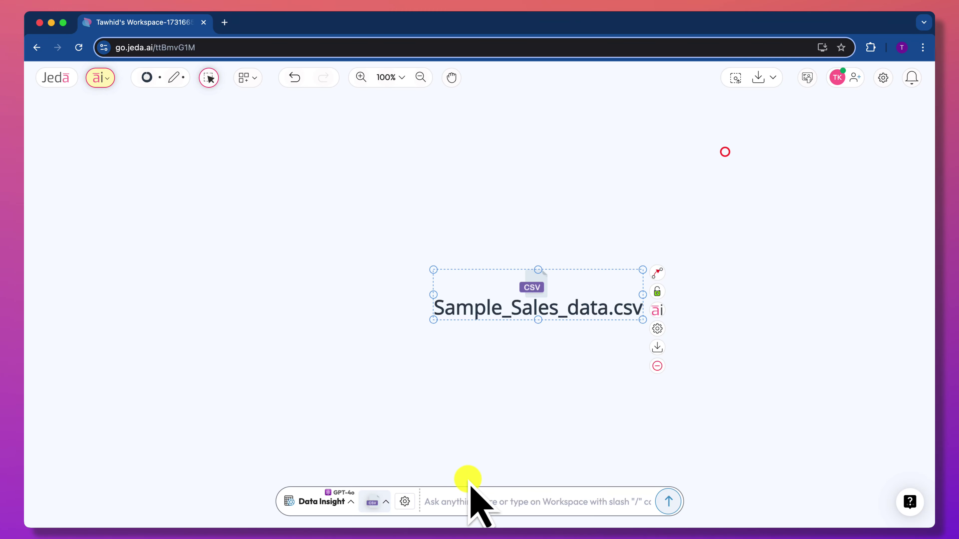
left_click(444, 498)
type("total reve")
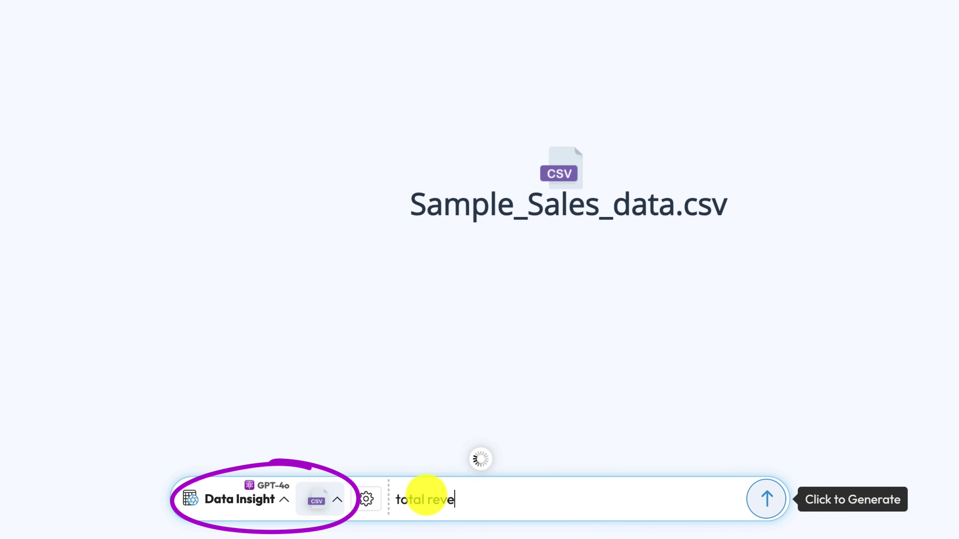
type("nue by regi")
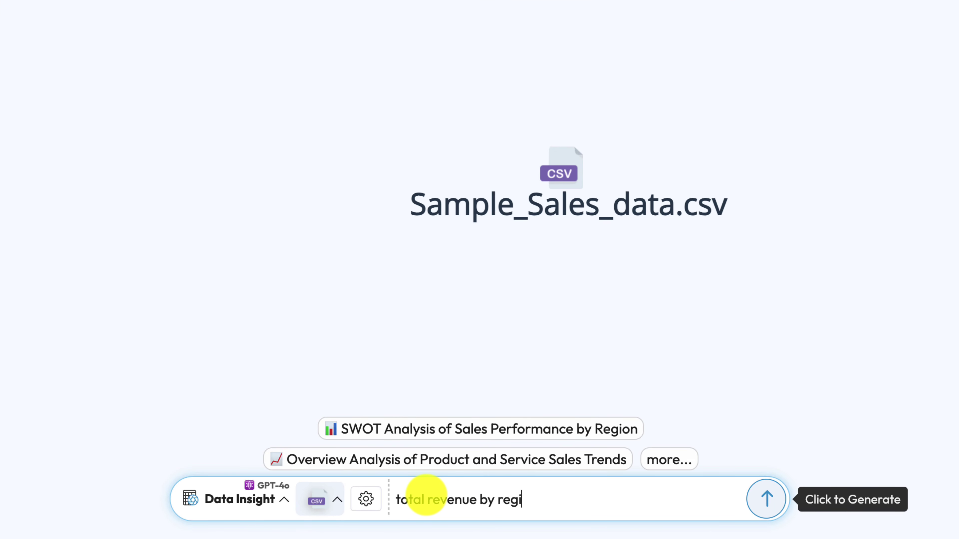
type("on")
key("Return")
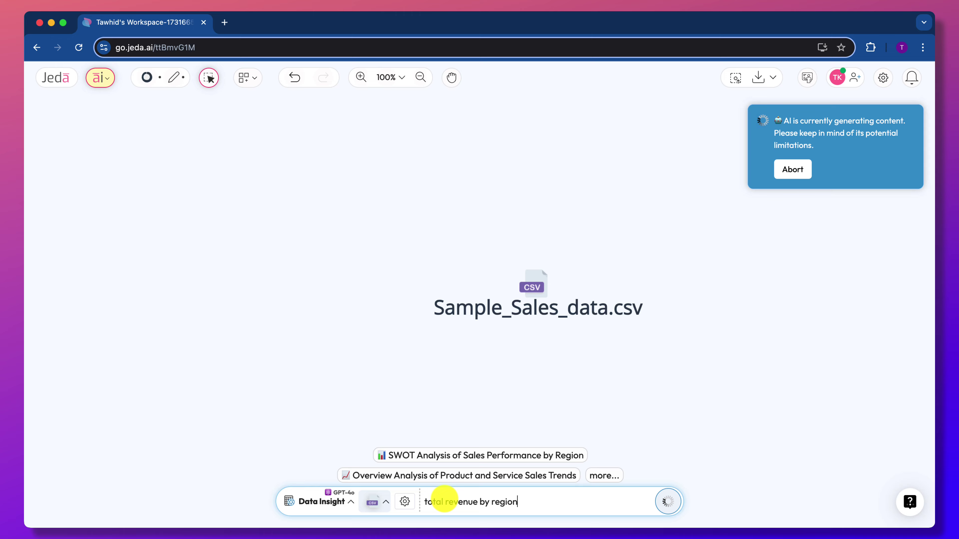
- Change the Total Revenue by Region bar chart to a line chart, then to a pie chart
left_click(347, 303)
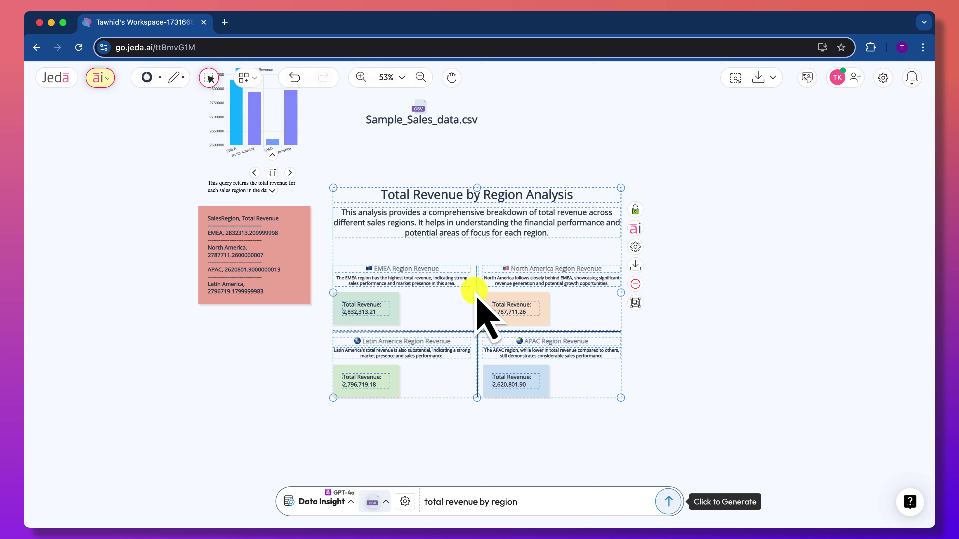
left_click(280, 364)
scroll(368, 340, "up", 5)
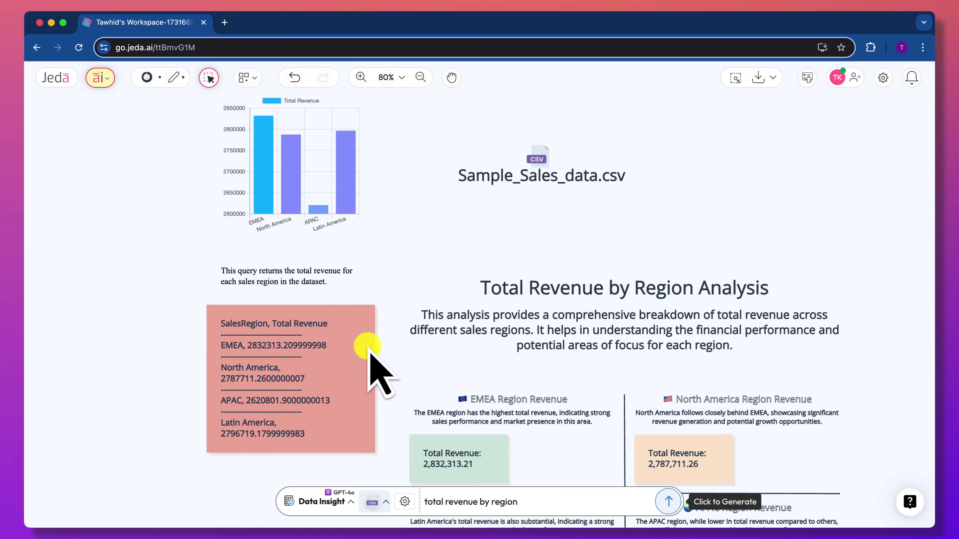
scroll(349, 231, "up", 3)
scroll(357, 253, "up", 3)
left_click(384, 287)
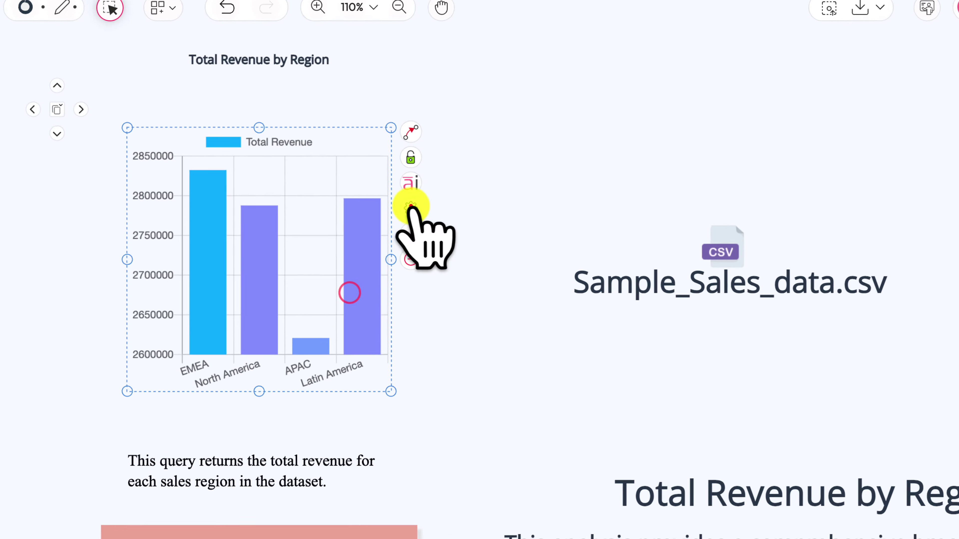
left_click(411, 207)
left_click(512, 227)
left_click(410, 207)
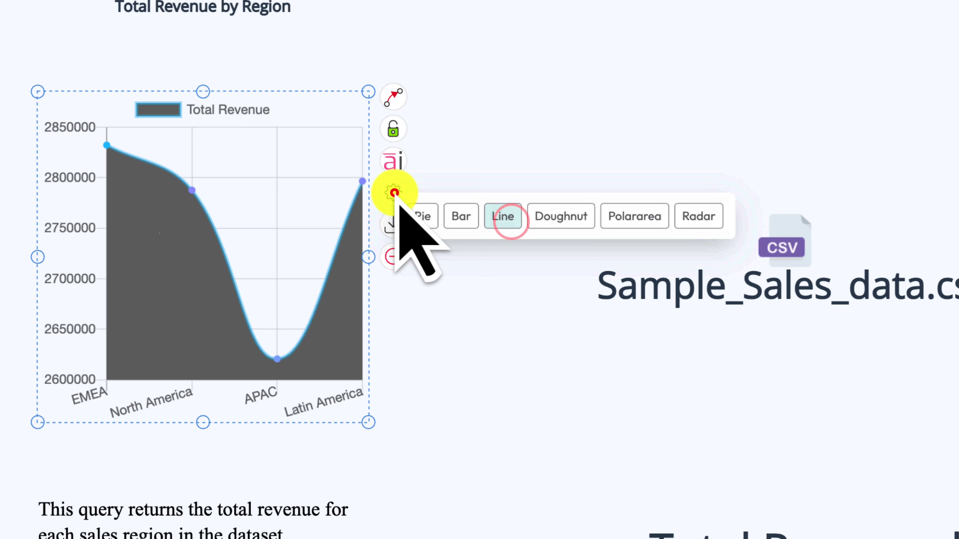
left_click(432, 227)
left_click(393, 192)
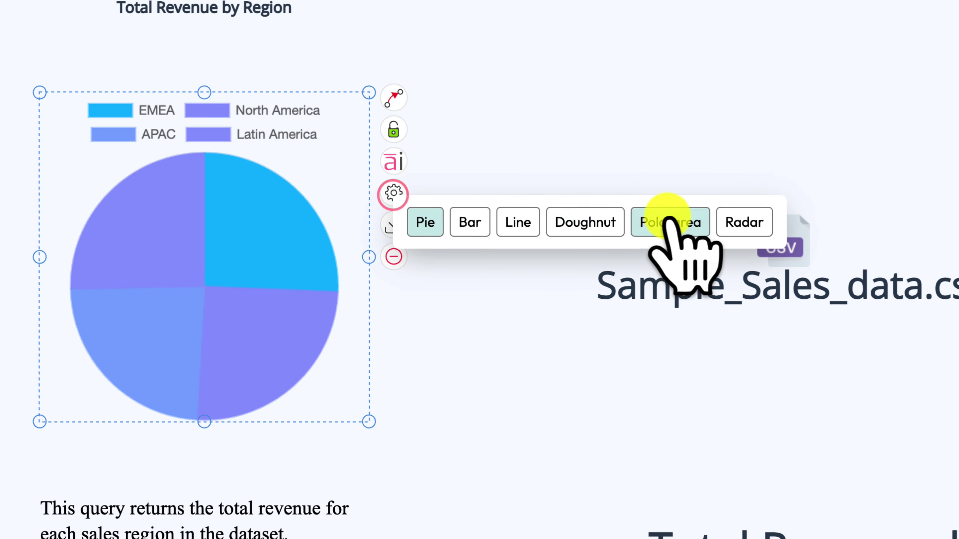
left_click(634, 174)
scroll(592, 199, "down", 5)
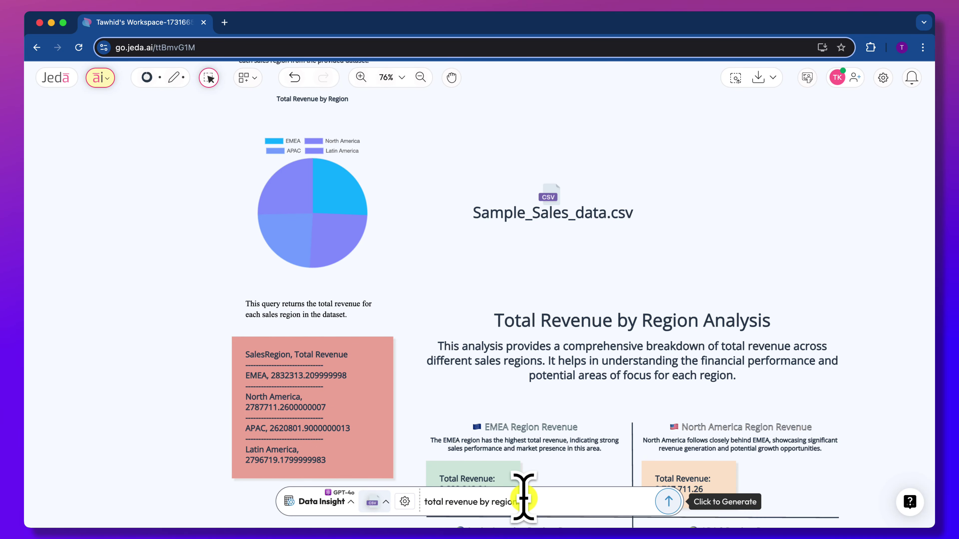
- Choose 'In-Depth Analysis of Sales Rep Effectiveness' from the extended suggestions list and generate it
left_click(481, 491)
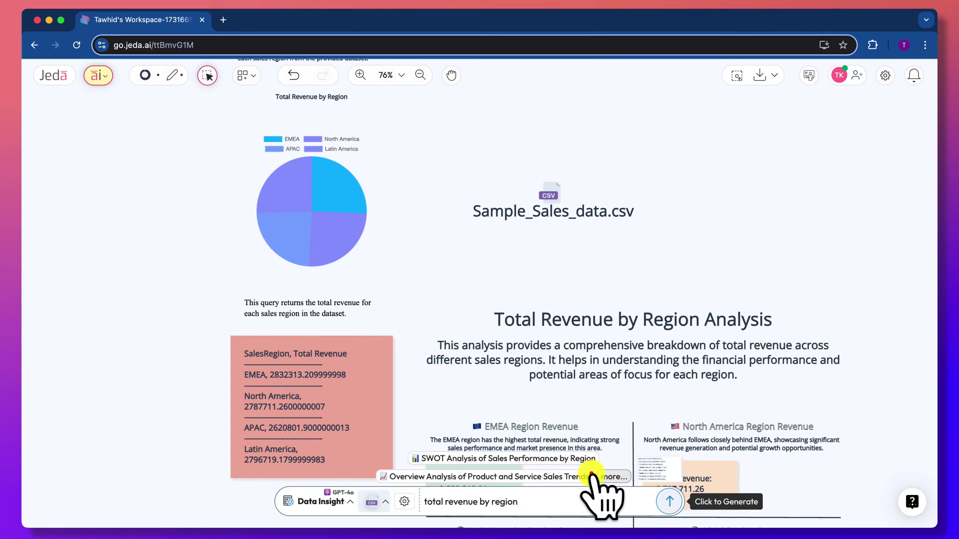
left_click(592, 474)
scroll(408, 391, "down", 2)
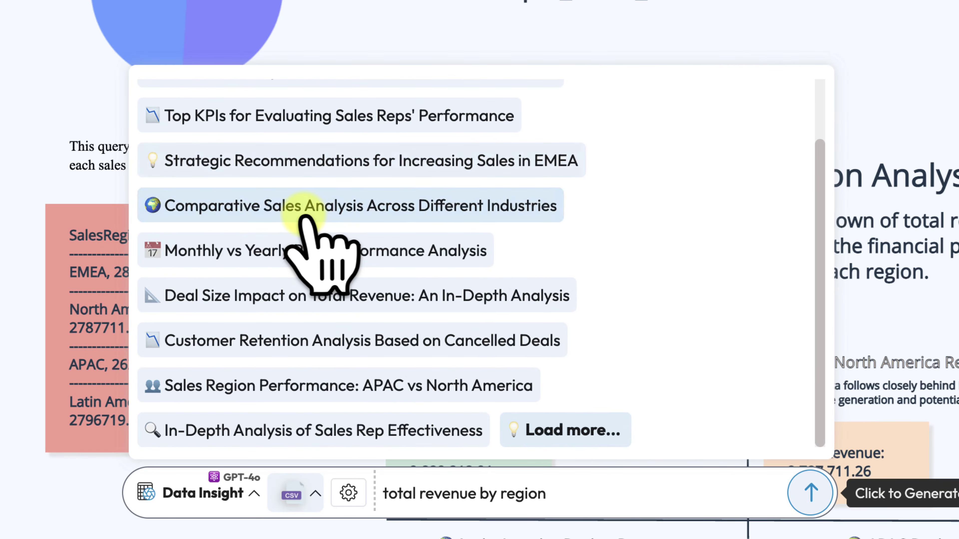
left_click(526, 430)
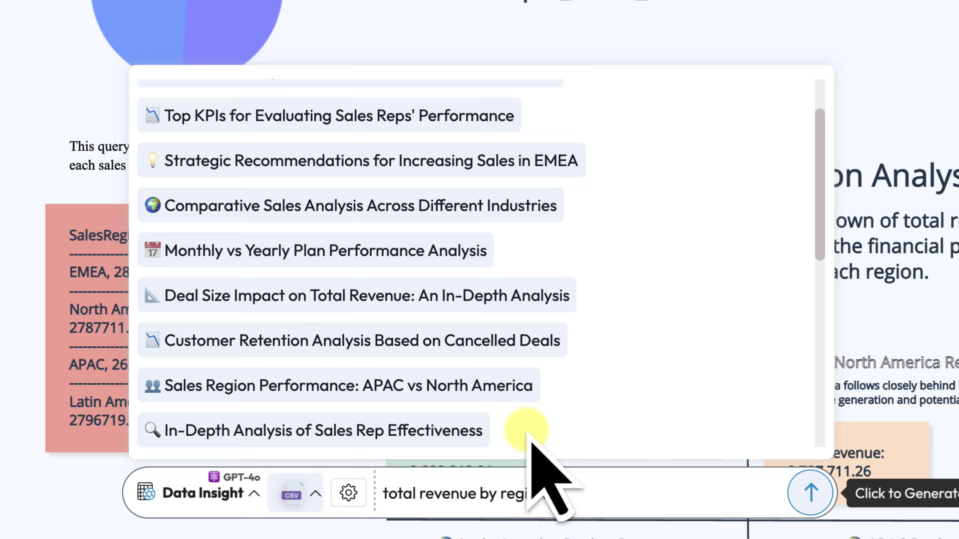
scroll(529, 431, "down", 5)
scroll(530, 434, "down", 3)
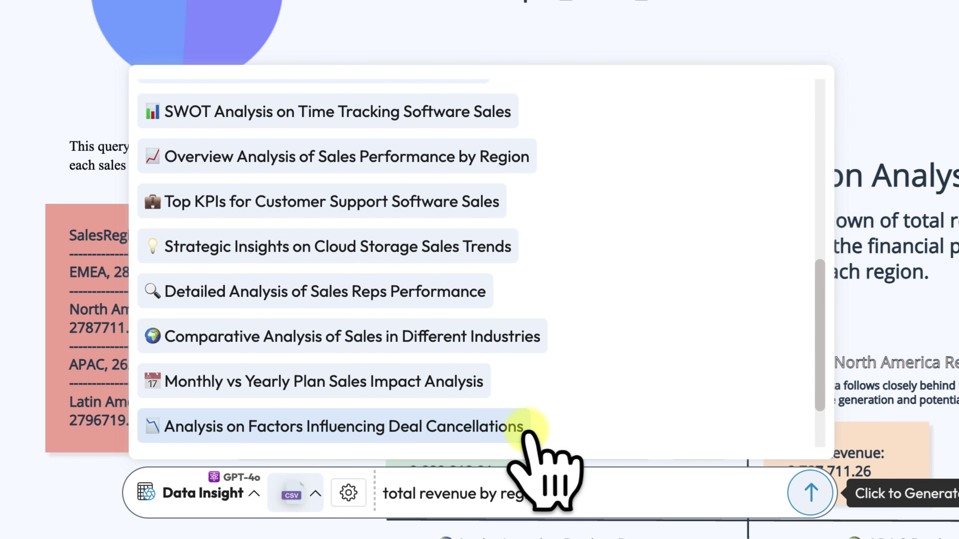
scroll(525, 430, "down", 1)
scroll(471, 348, "up", 2)
scroll(472, 348, "up", 3)
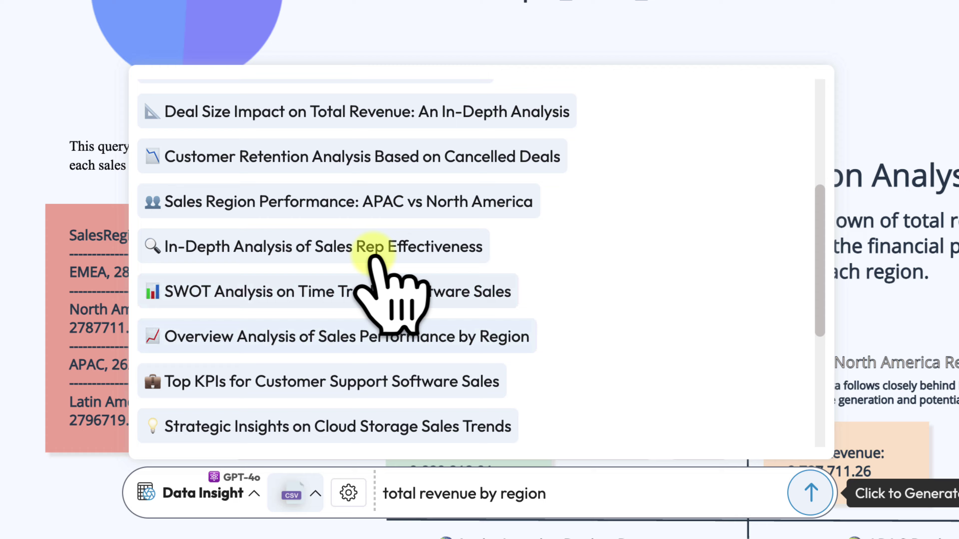
left_click(355, 247)
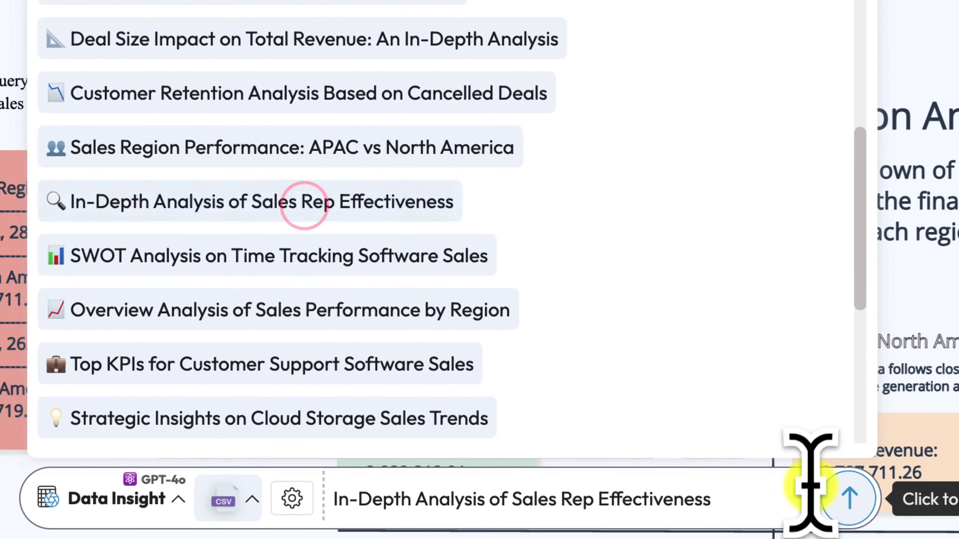
left_click(849, 498)
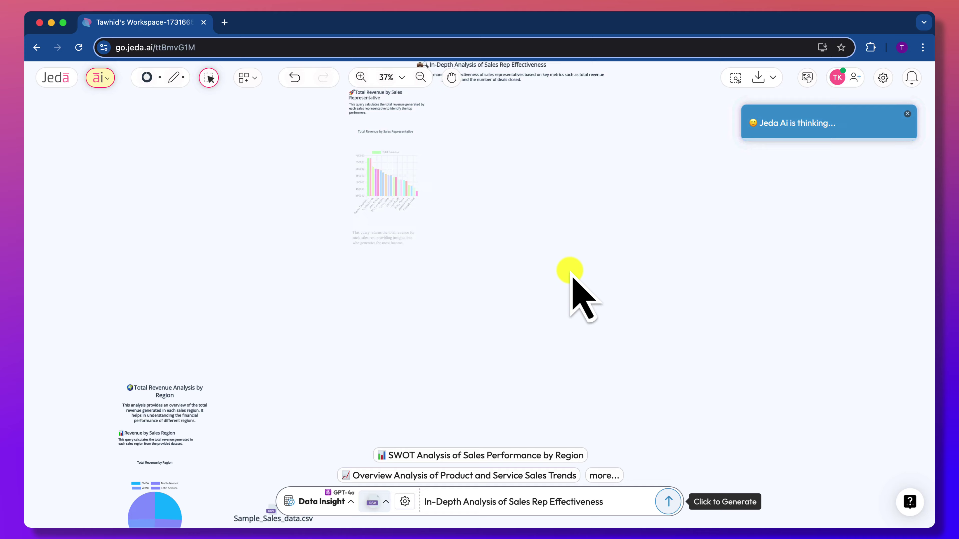
- Pan across the analysis board and select the two top total-revenue cards
scroll(425, 287, "up", 6)
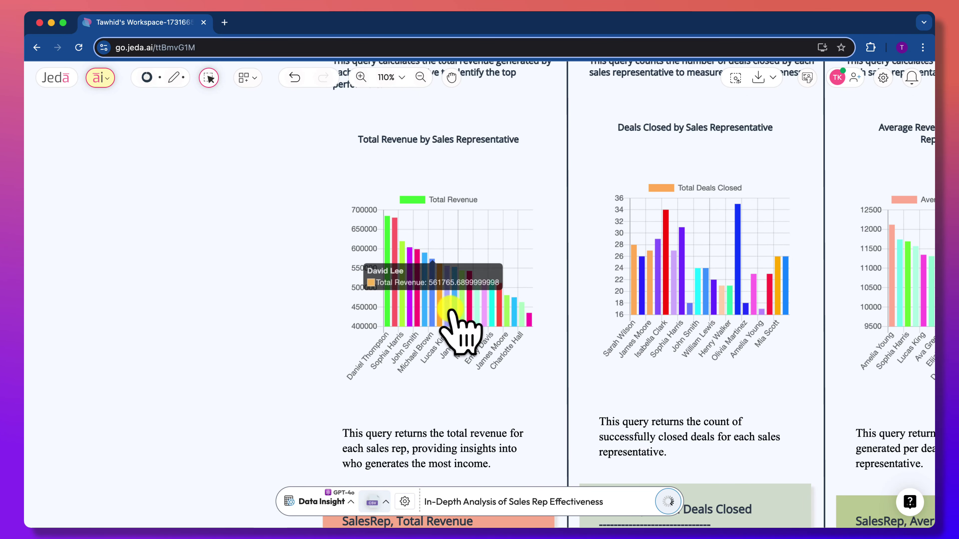
scroll(500, 332, "right", 10)
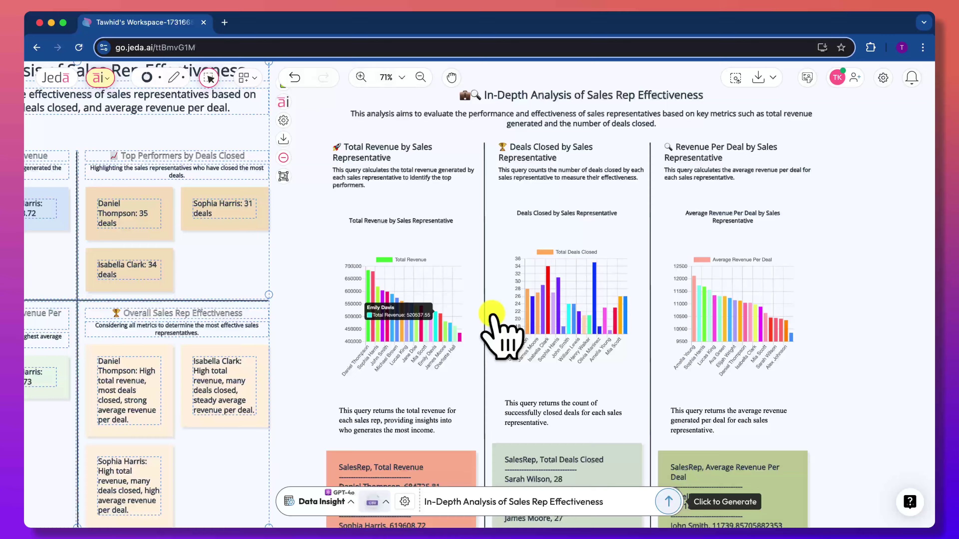
scroll(435, 332, "up", 4)
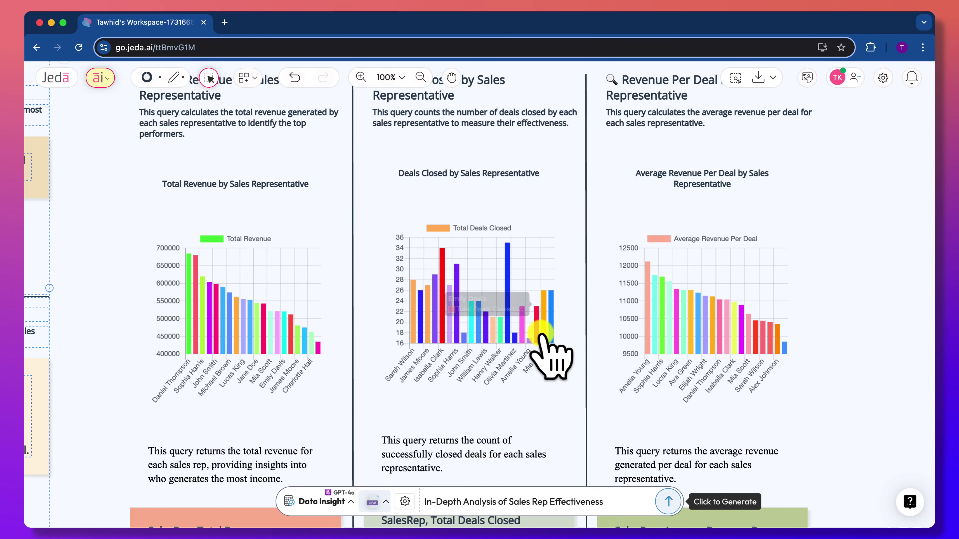
scroll(545, 344, "up", 3)
scroll(545, 344, "right", 2)
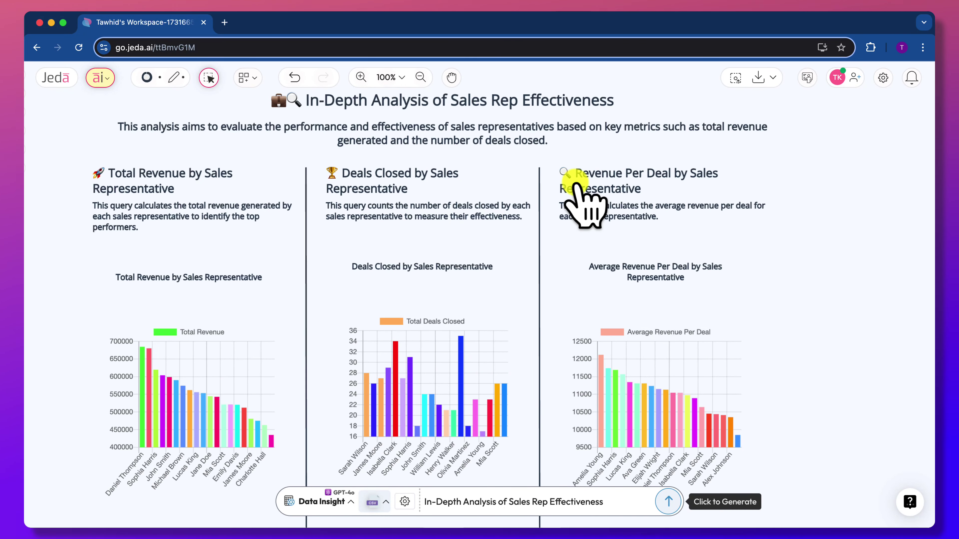
scroll(652, 382, "down", 6)
scroll(652, 381, "left", 3)
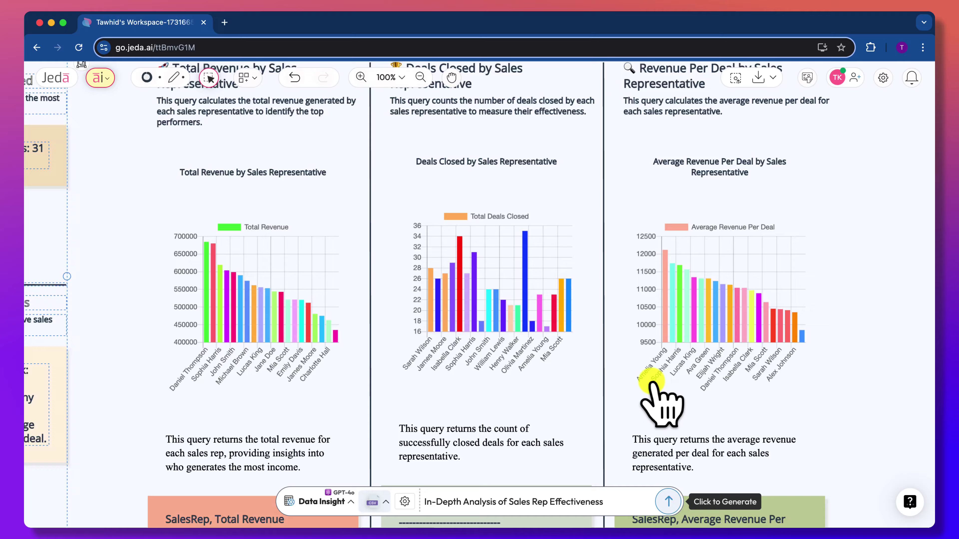
scroll(652, 381, "down", 2)
scroll(652, 382, "up", 6)
scroll(652, 382, "left", 6)
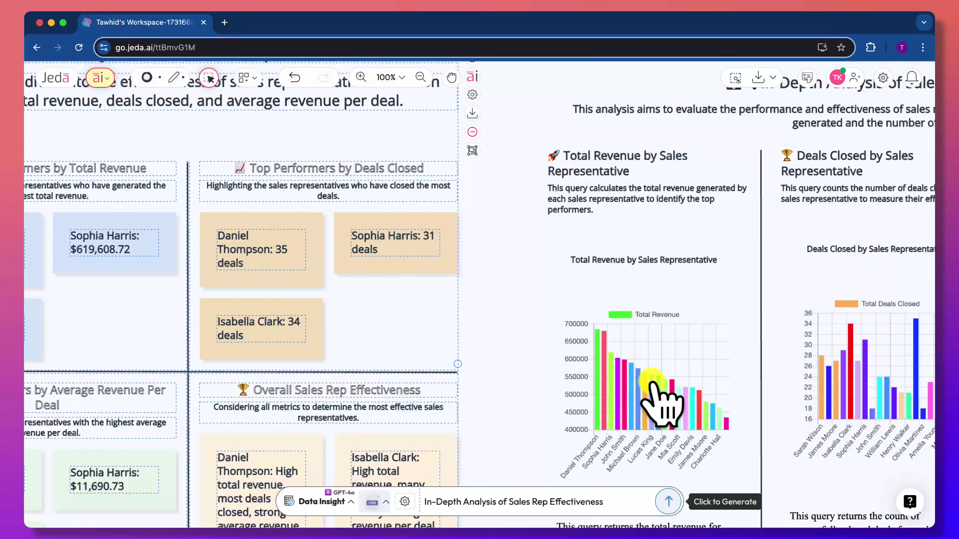
left_click(112, 326)
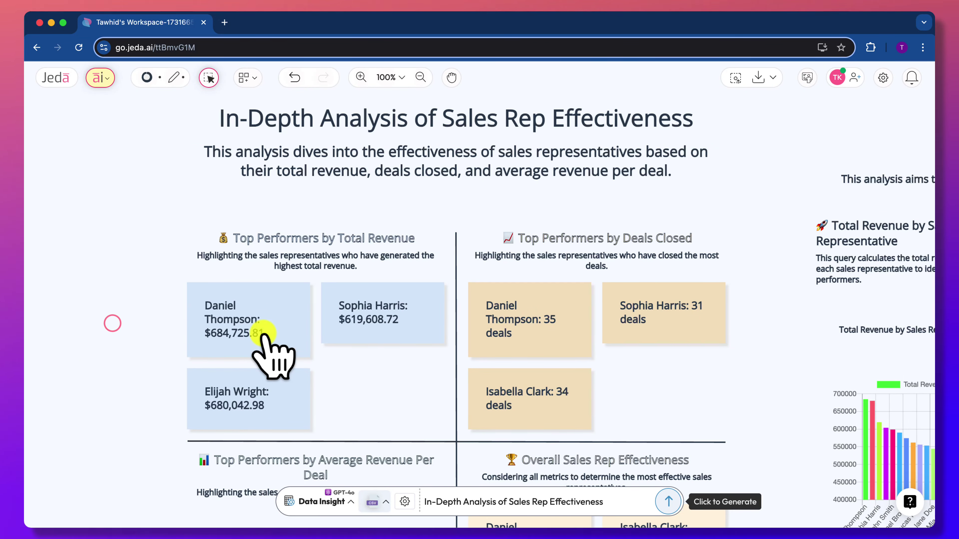
left_click(265, 355)
left_click(267, 401)
- Select the 31-deals top performer card and the top average-revenue card
scroll(267, 401, "down", 3)
scroll(268, 401, "right", 3)
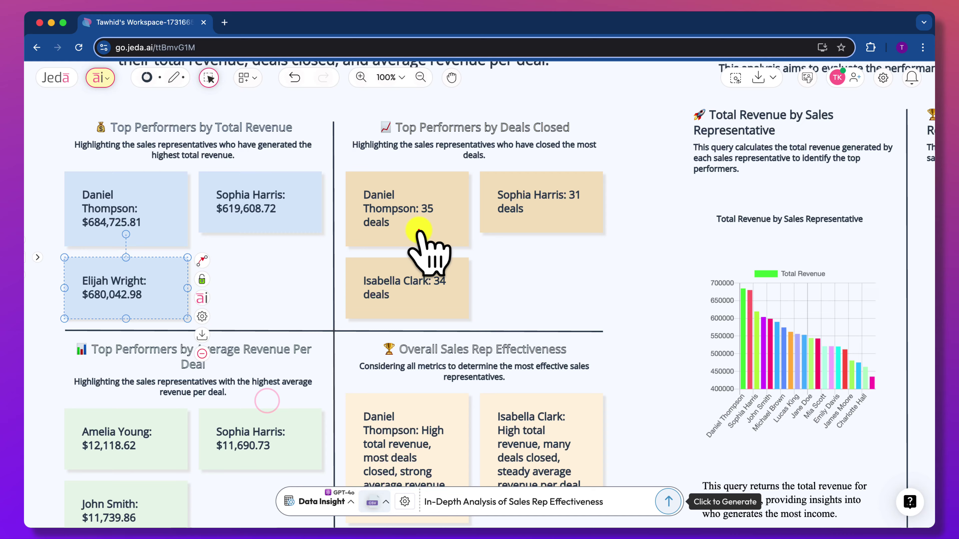
left_click(530, 220)
scroll(420, 321, "down", 3)
left_click(172, 404)
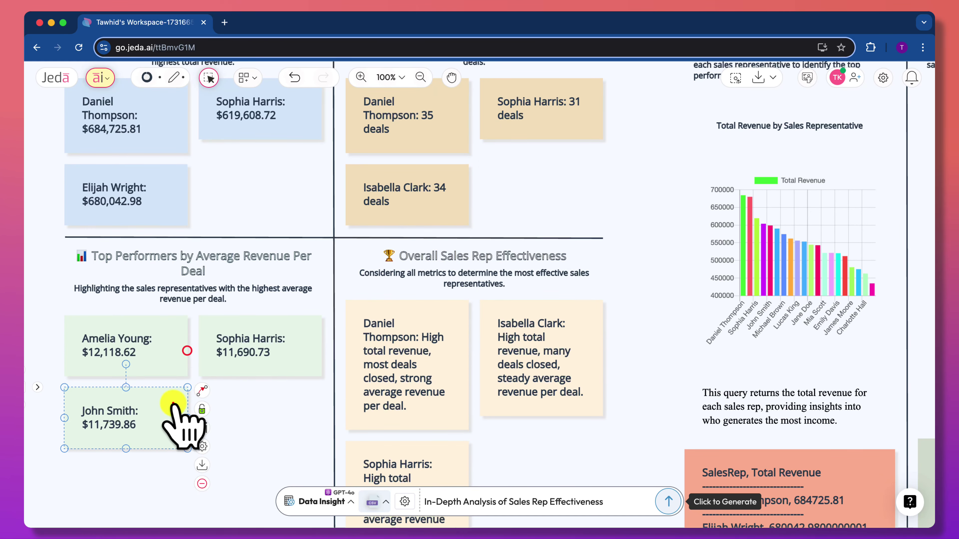
- Select three sales reps' cards in the Overall Sales Rep Effectiveness section
scroll(427, 355, "down", 3)
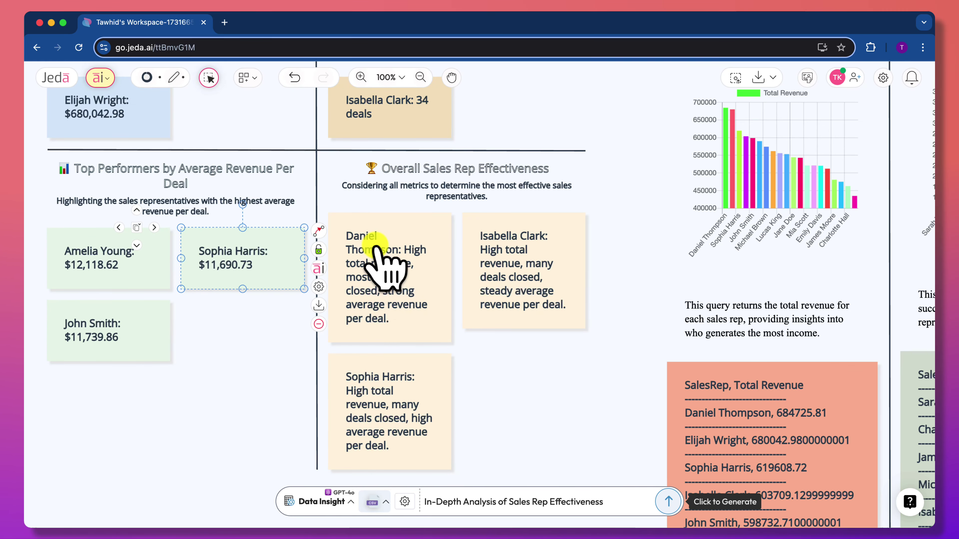
left_click(431, 342)
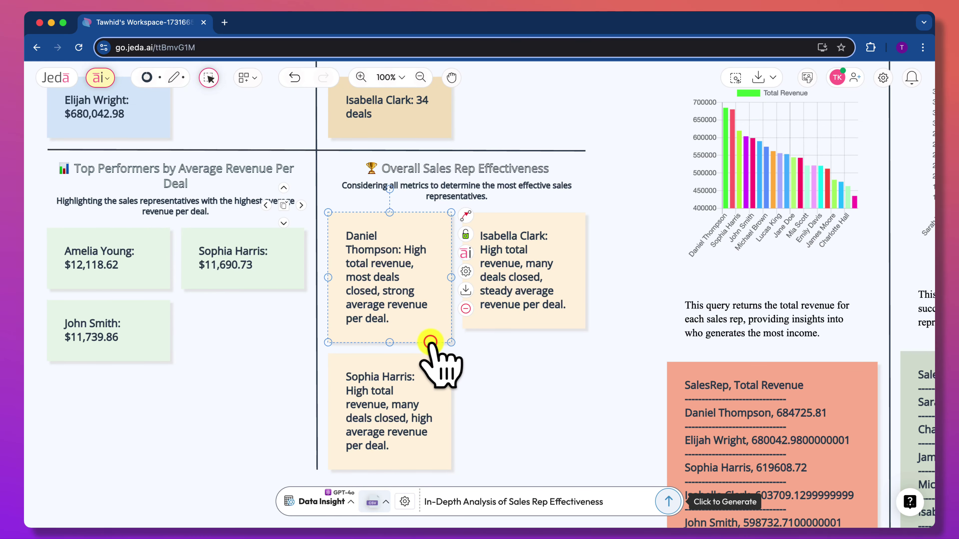
left_click(512, 328)
left_click(436, 401)
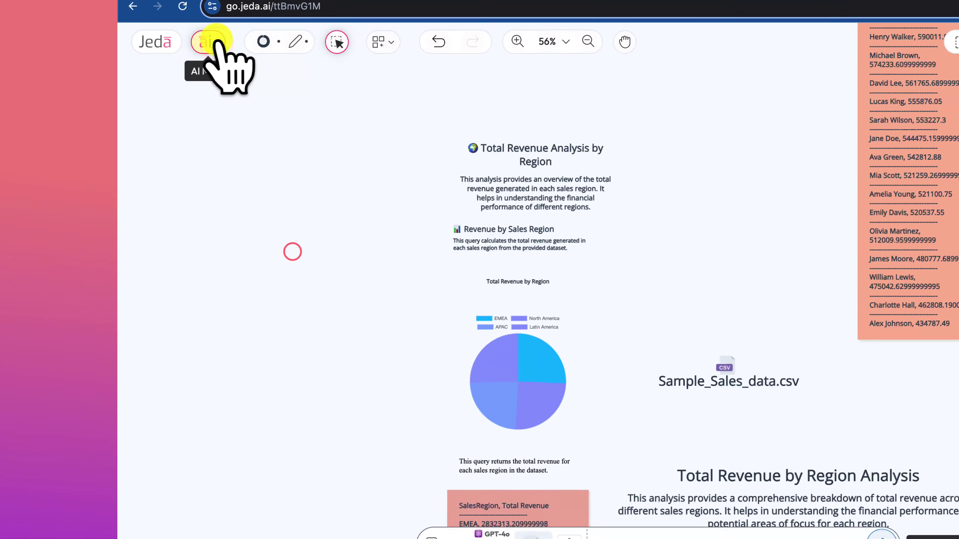
- Run the Process Improvement Framework recipe for Company Sales on Sample_Sales_data.csv, aimed at improving the sales process
left_click(213, 41)
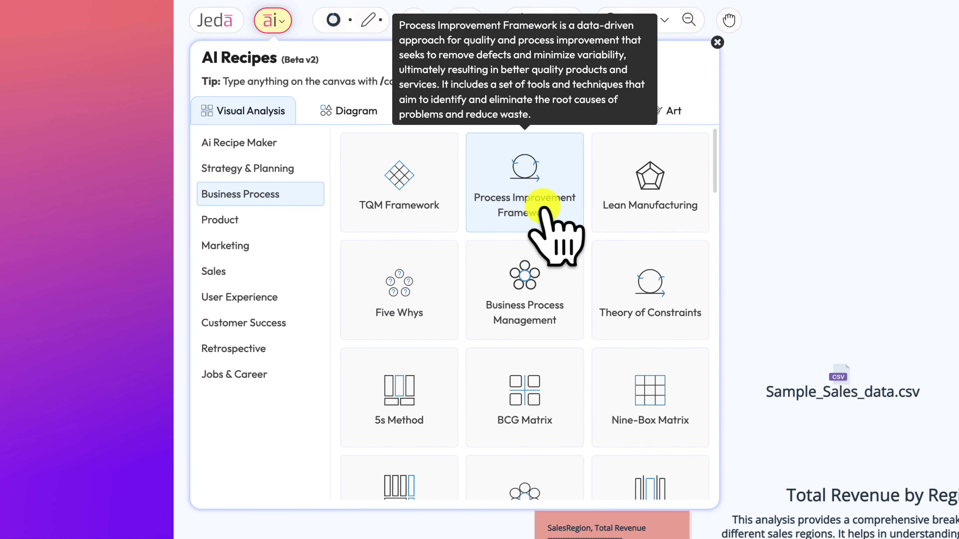
left_click(542, 207)
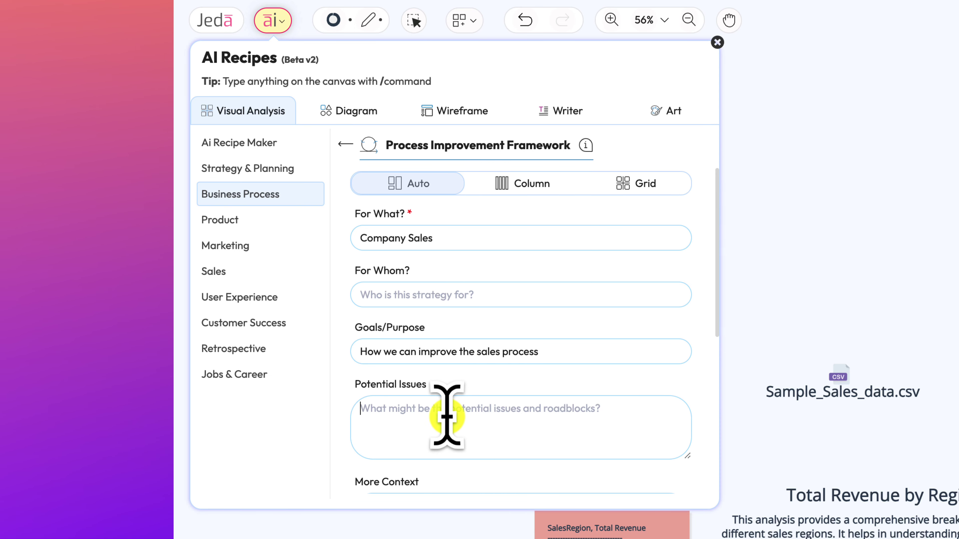
scroll(446, 415, "down", 6)
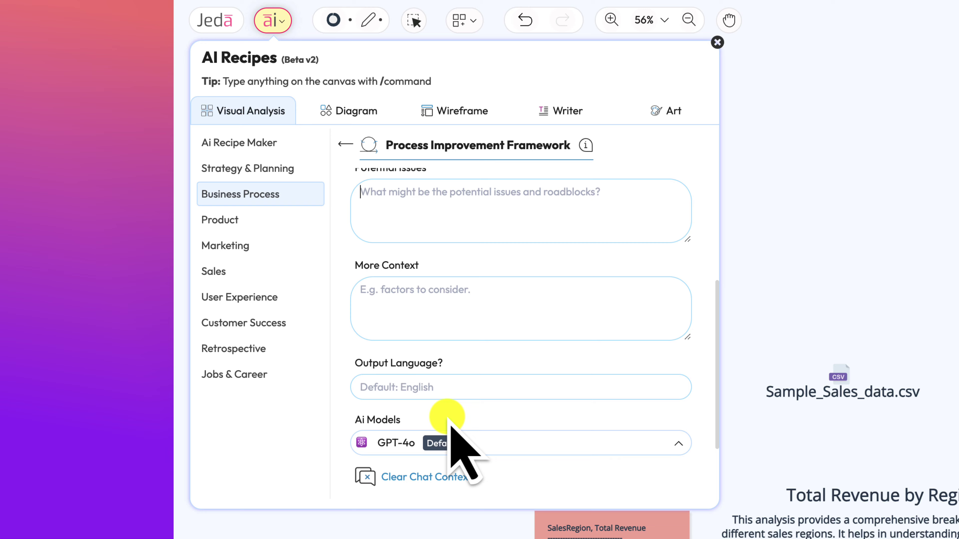
scroll(447, 416, "down", 3)
left_click(393, 439)
scroll(393, 431, "down", 3)
left_click(400, 430)
left_click(404, 402)
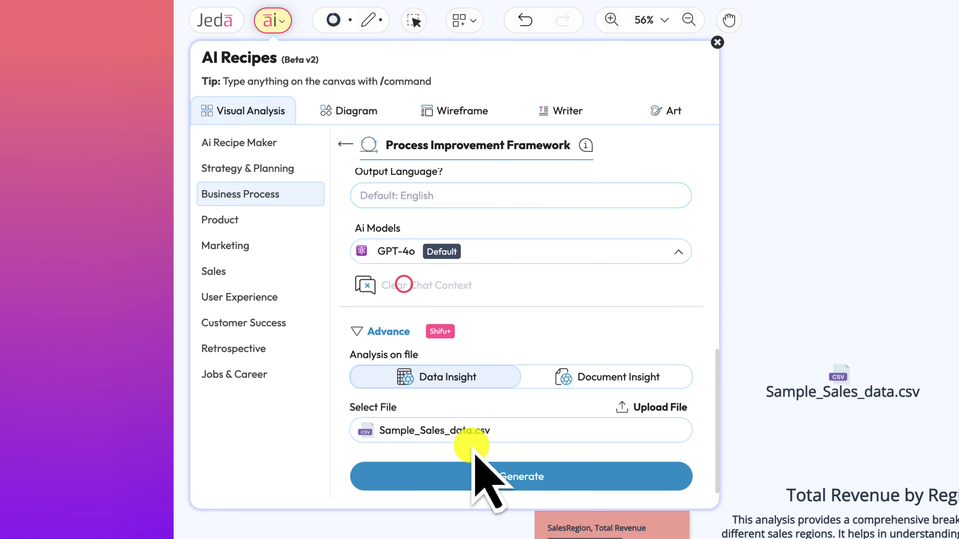
left_click(479, 476)
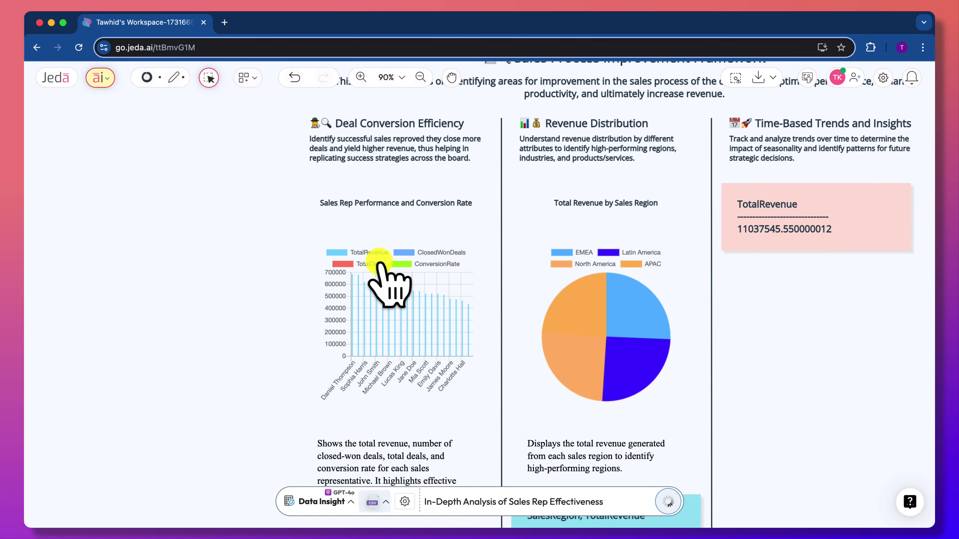
- Scroll and pan around the finished framework to view all five recommendation columns
scroll(379, 272, "up", 3)
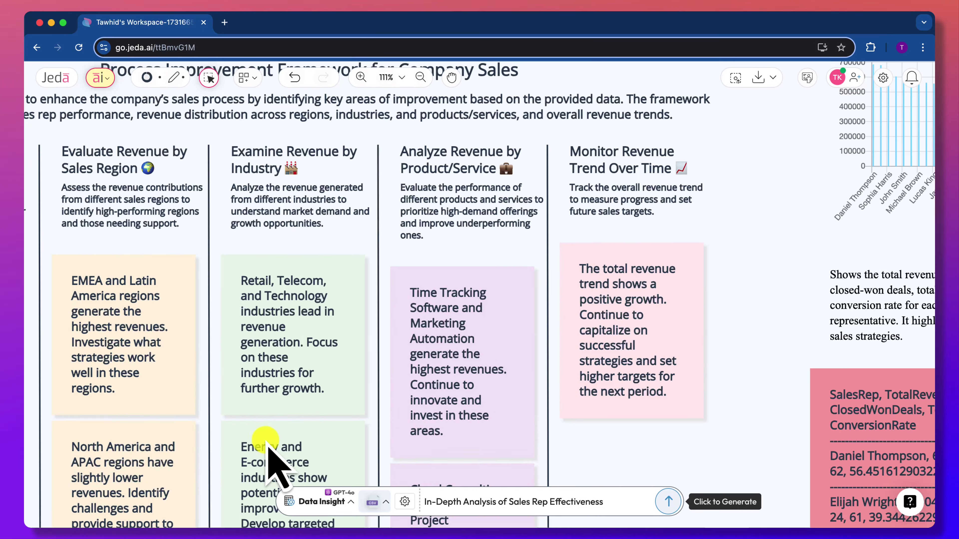
scroll(319, 314, "down", 3)
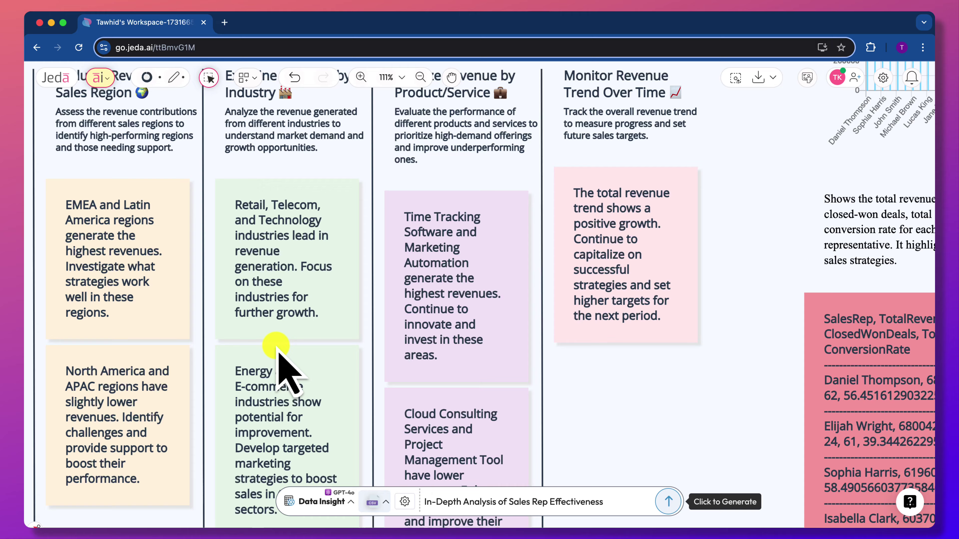
scroll(247, 291, "down", 4)
scroll(276, 407, "up", 5)
scroll(276, 407, "right", 3)
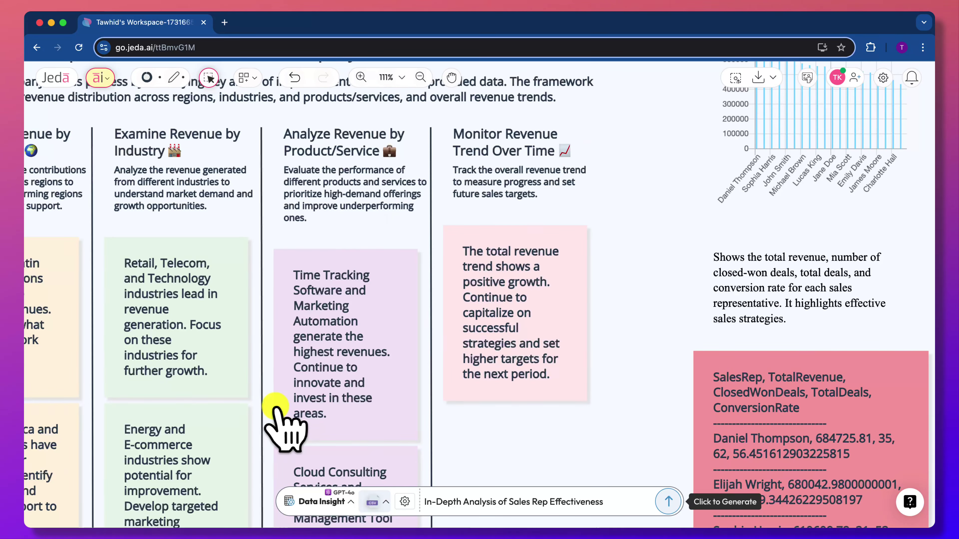
scroll(381, 185, "down", 5)
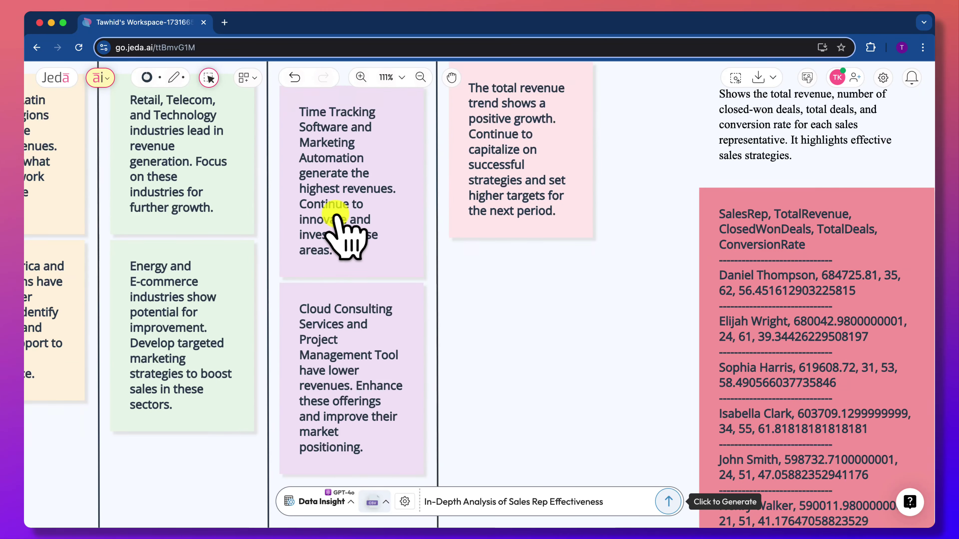
scroll(342, 269, "down", 3)
scroll(359, 365, "up", 7)
scroll(358, 364, "right", 4)
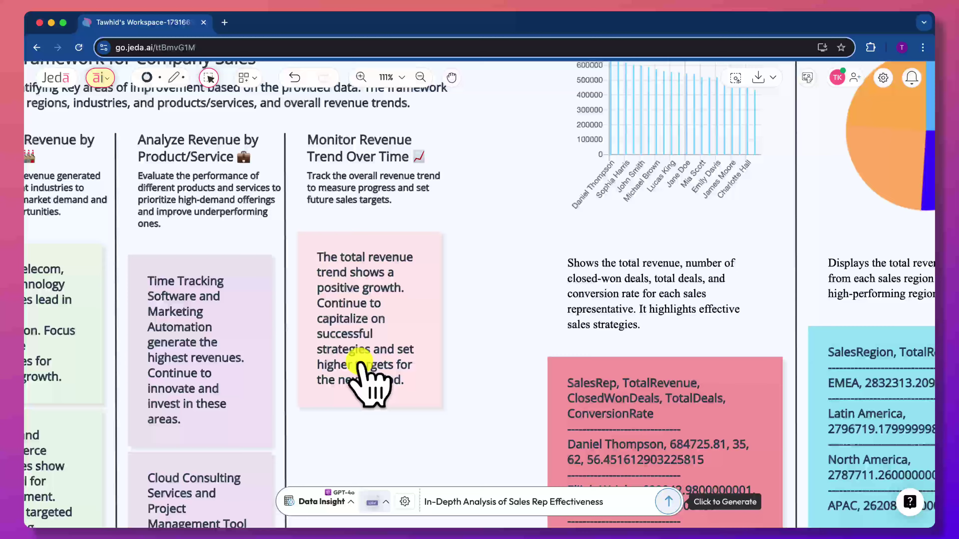
scroll(479, 264, "down", 5)
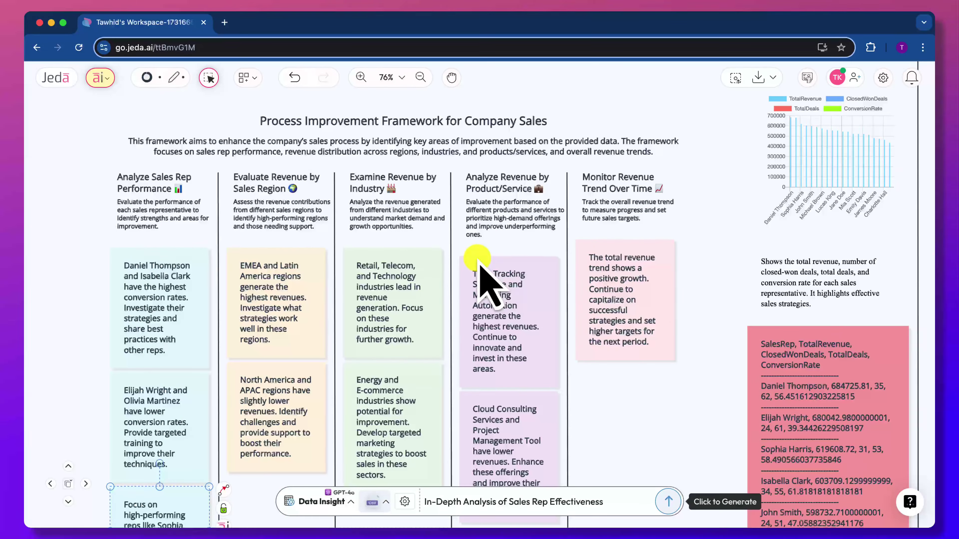